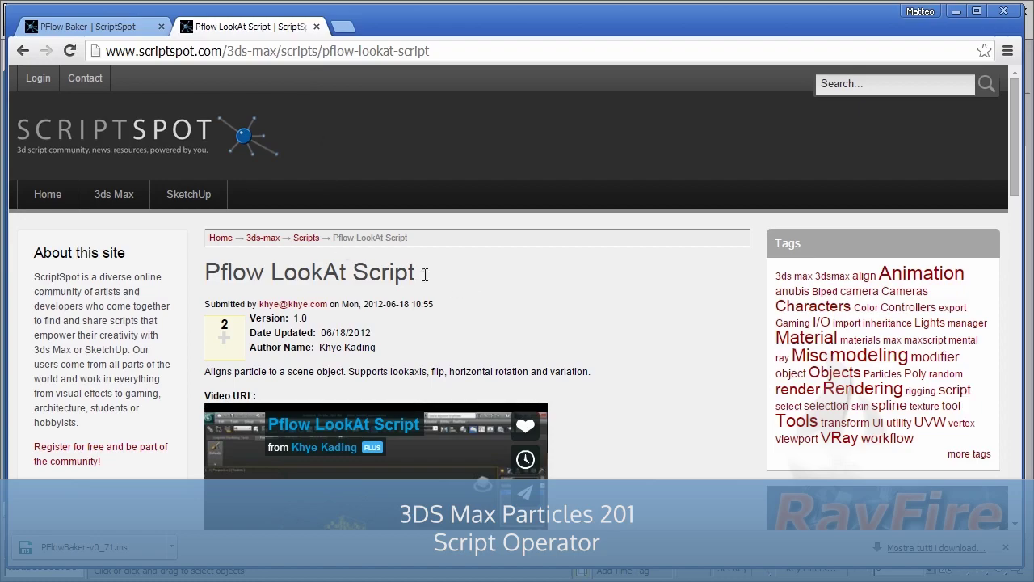
Scroll the Pflow LookAt Script page to Attachments and open pflow_lookatconstraint.ms.
drag(424, 275, 206, 275)
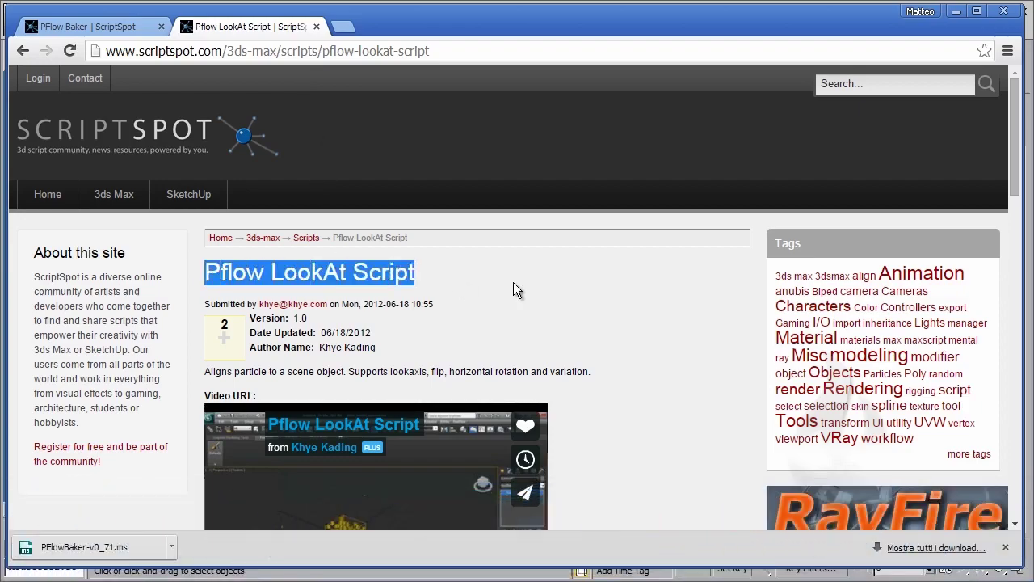
click(521, 286)
scroll(531, 290, down, 4)
scroll(530, 299, down, 2)
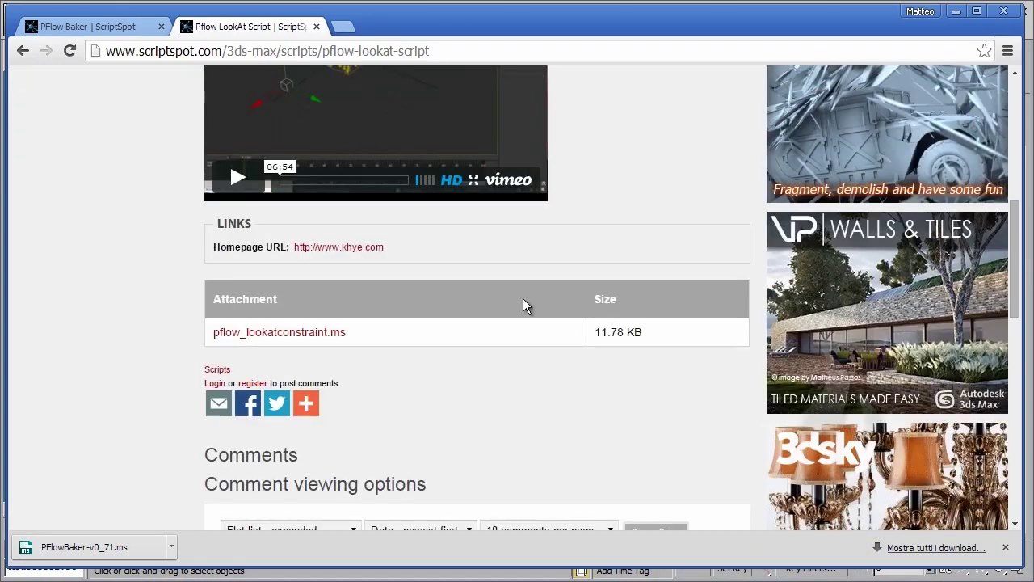
click(338, 335)
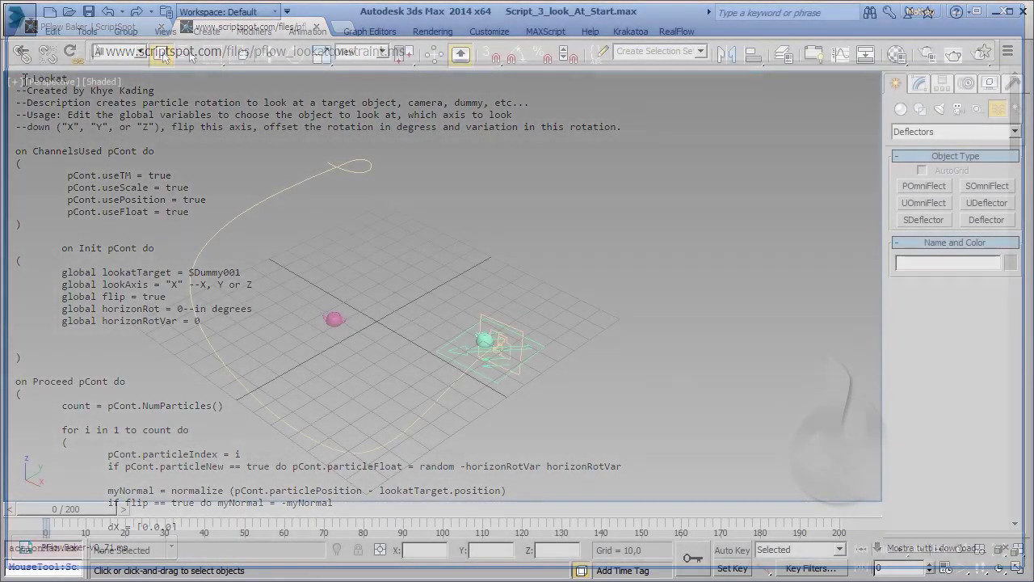
Select the Speed By Icon helper, check Animation > Constraints > Path Constraint, then play the animation.
click(435, 333)
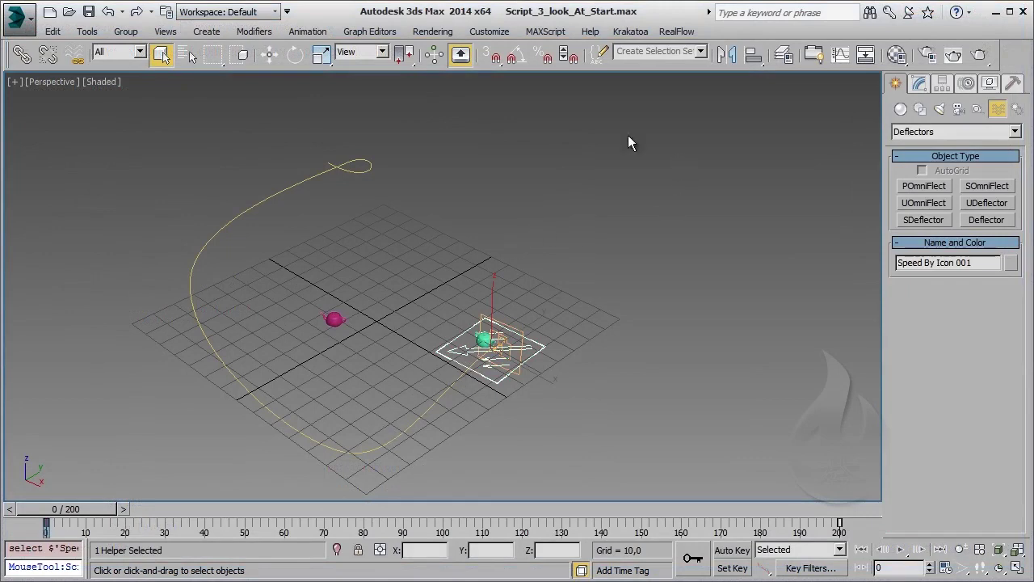
click(307, 30)
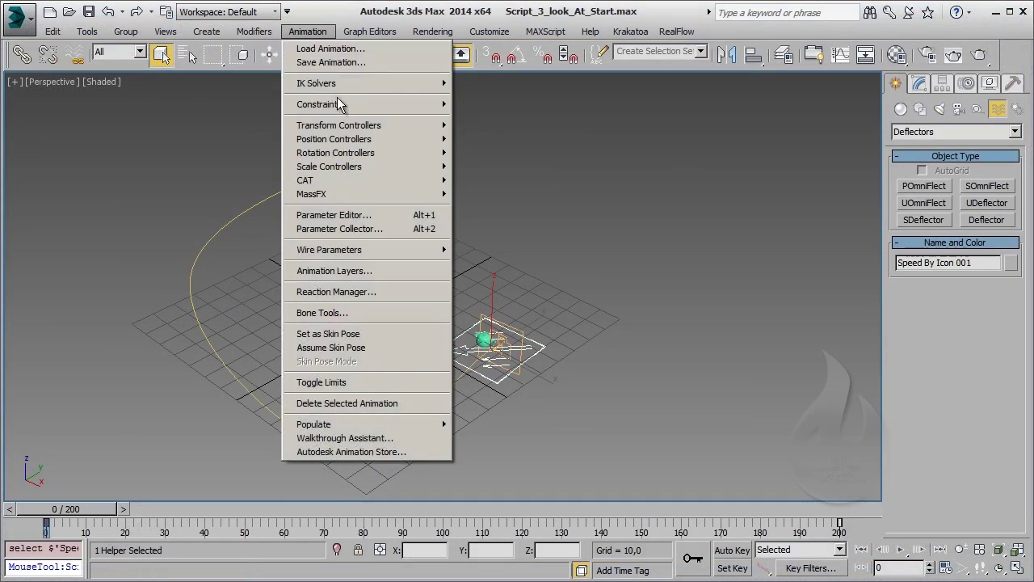
mouse_move(364, 104)
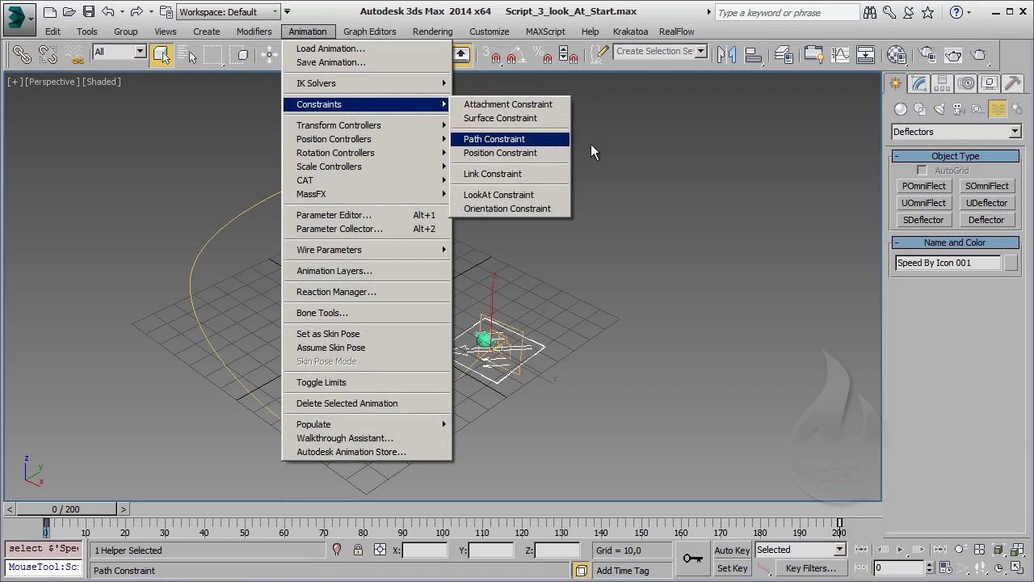
click(730, 158)
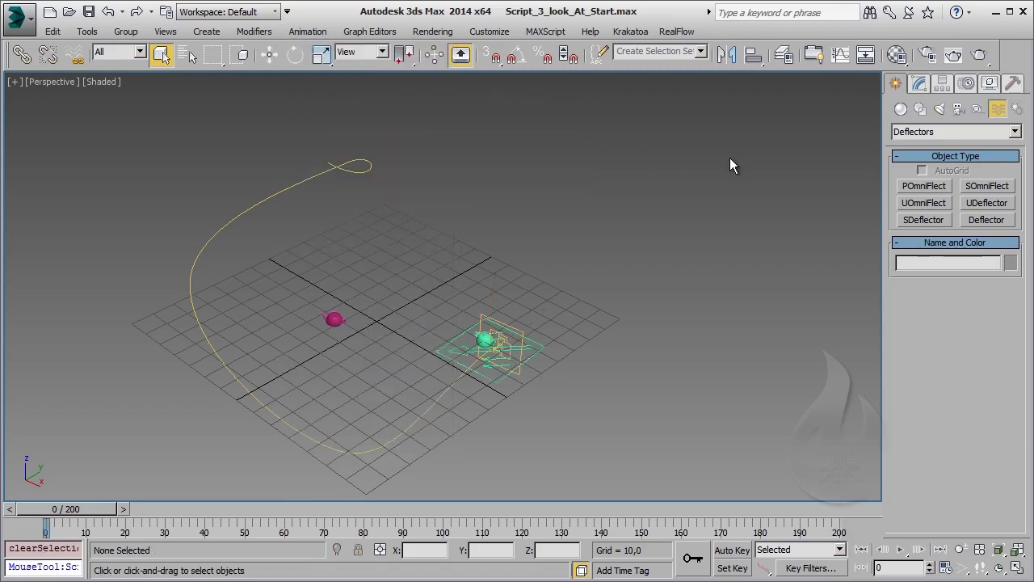
click(900, 549)
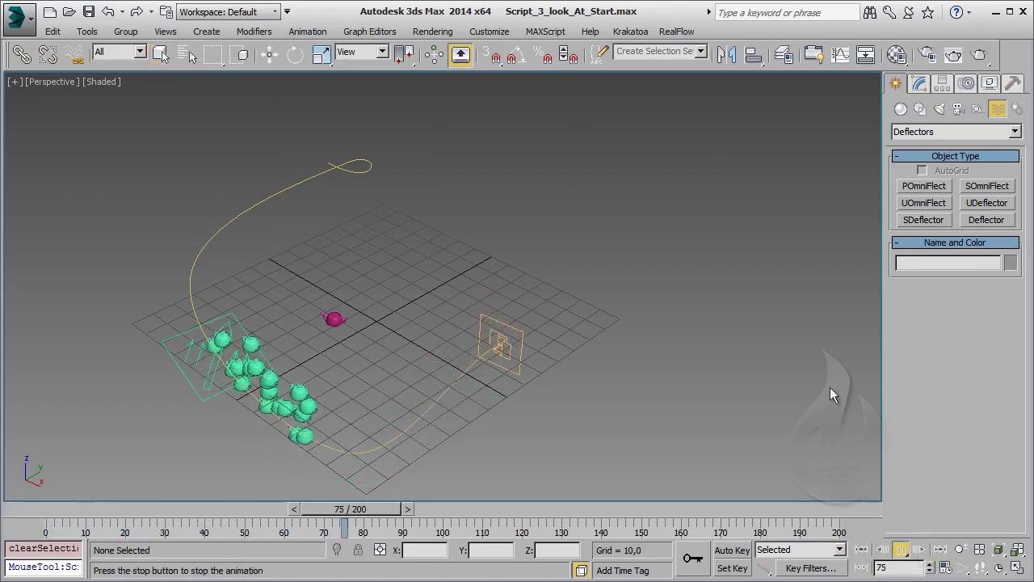
Open Particle View with 6, reposition and enlarge it, and select Speed By Icon 001.
key(6)
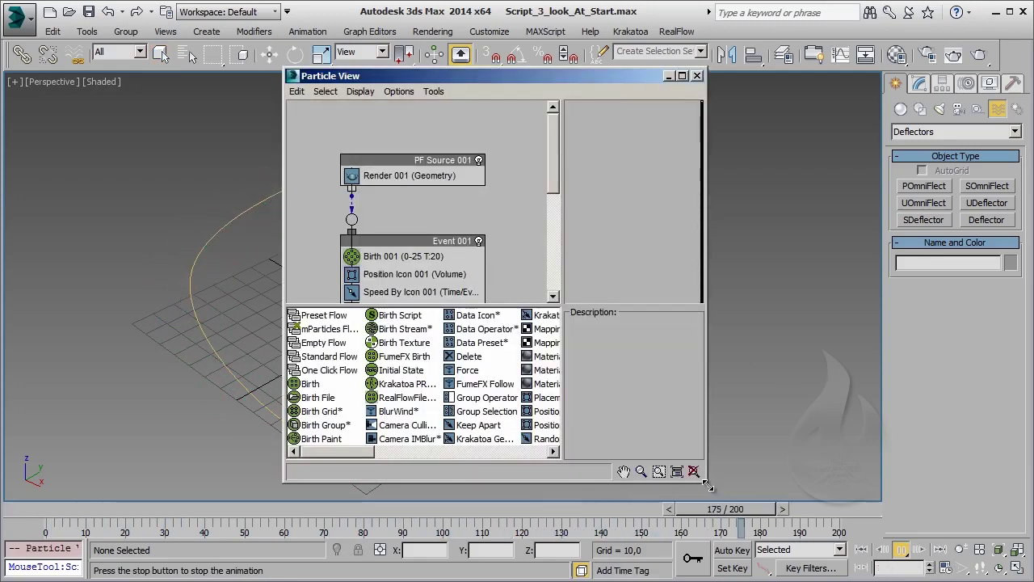
drag(508, 77, 771, 75)
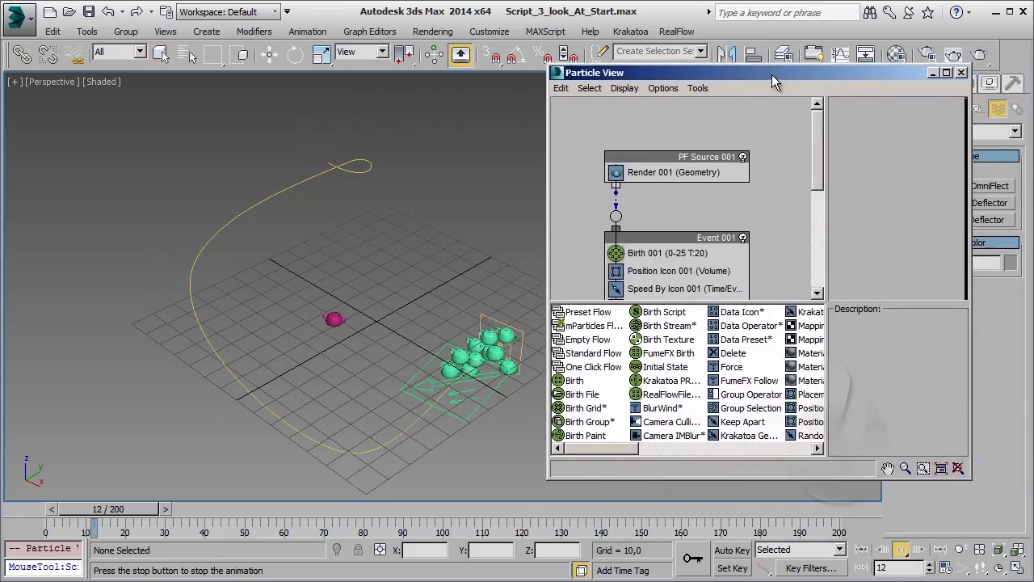
drag(743, 479, 742, 559)
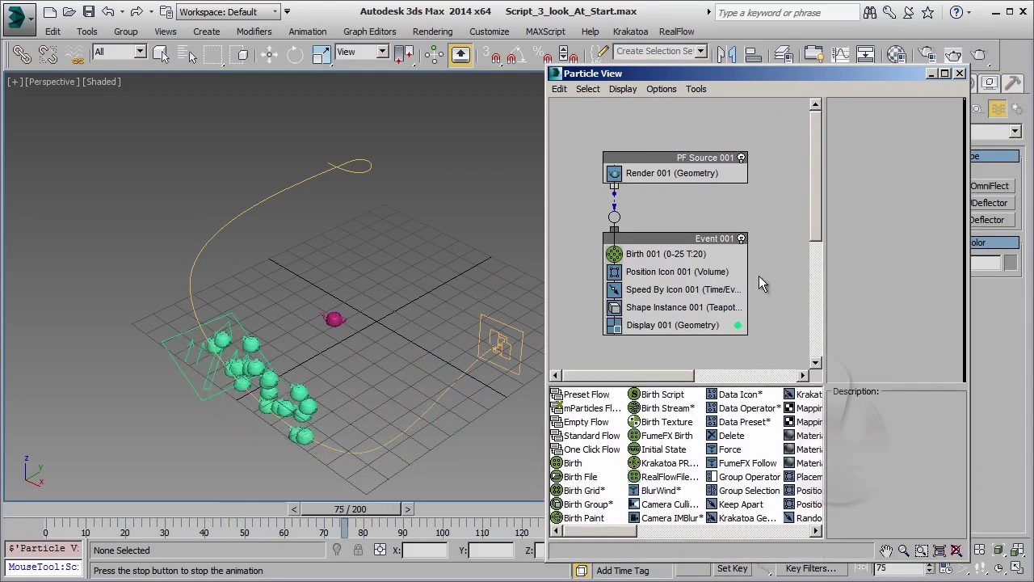
middle_drag(759, 275, 743, 250)
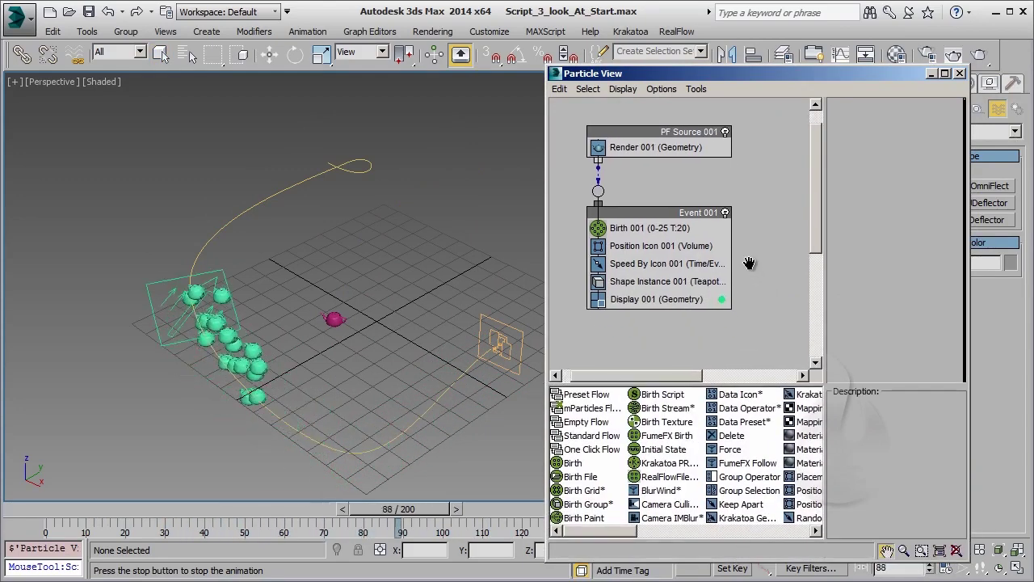
click(647, 262)
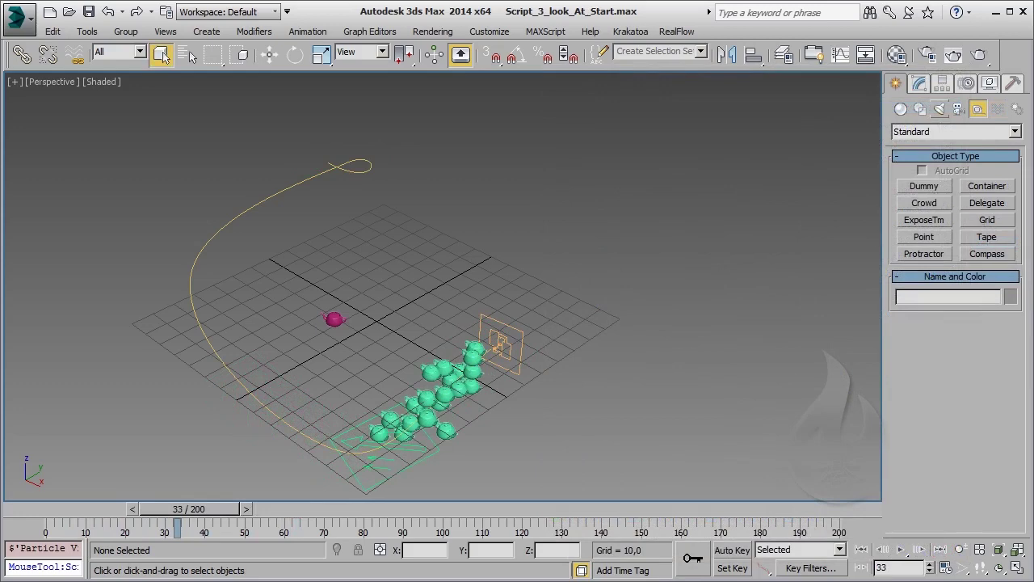
Create a Point helper and raise it above the grid in Z.
click(924, 237)
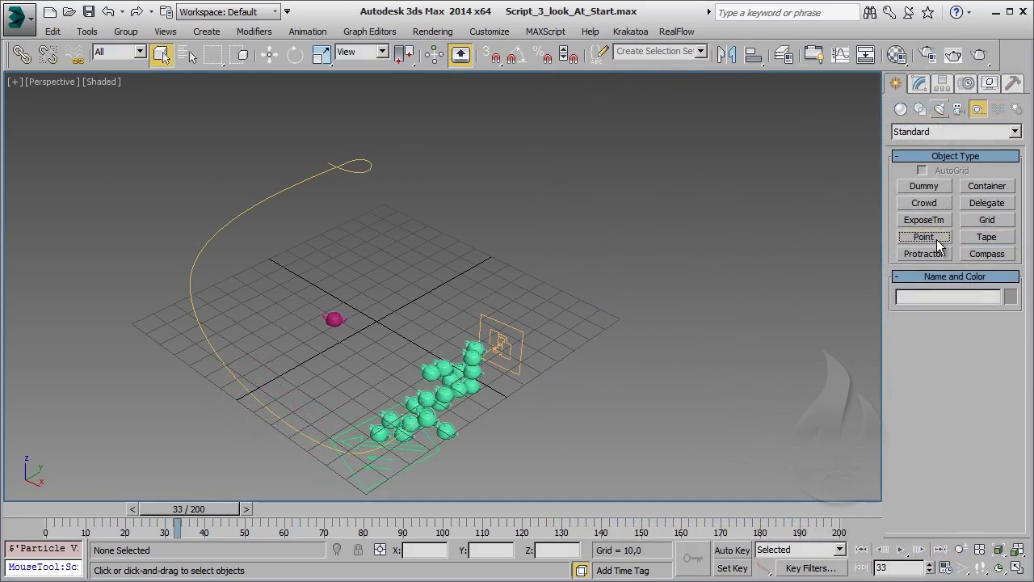
mouse_move(378, 323)
mouse_down()
mouse_move(412, 307)
mouse_move(381, 323)
mouse_move(387, 243)
mouse_up()
right_click(380, 323)
click(270, 54)
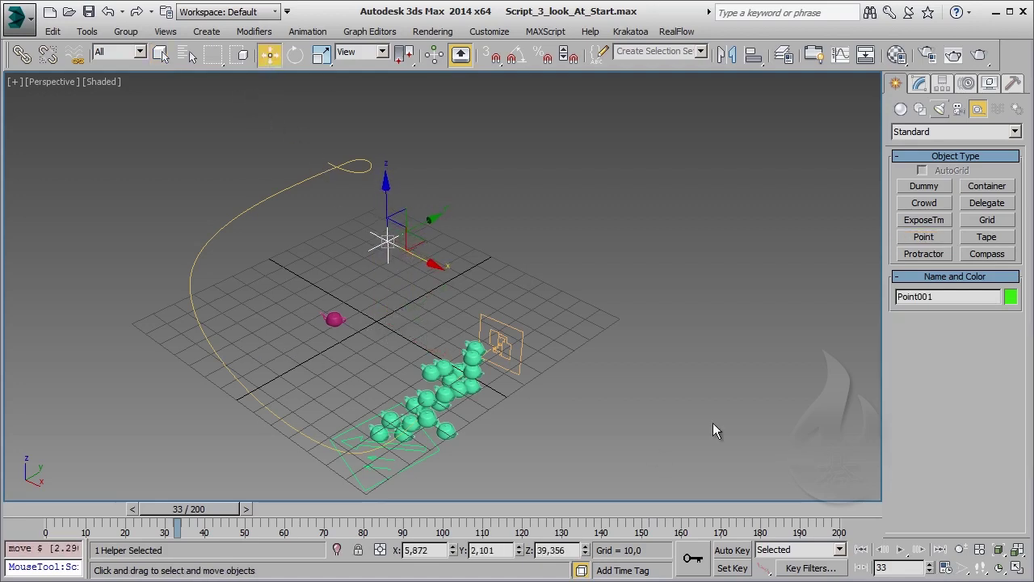
Give the Point helper Axis Tripod and Box display at size 31.4, and name it Point_LookAt.
click(919, 83)
click(937, 363)
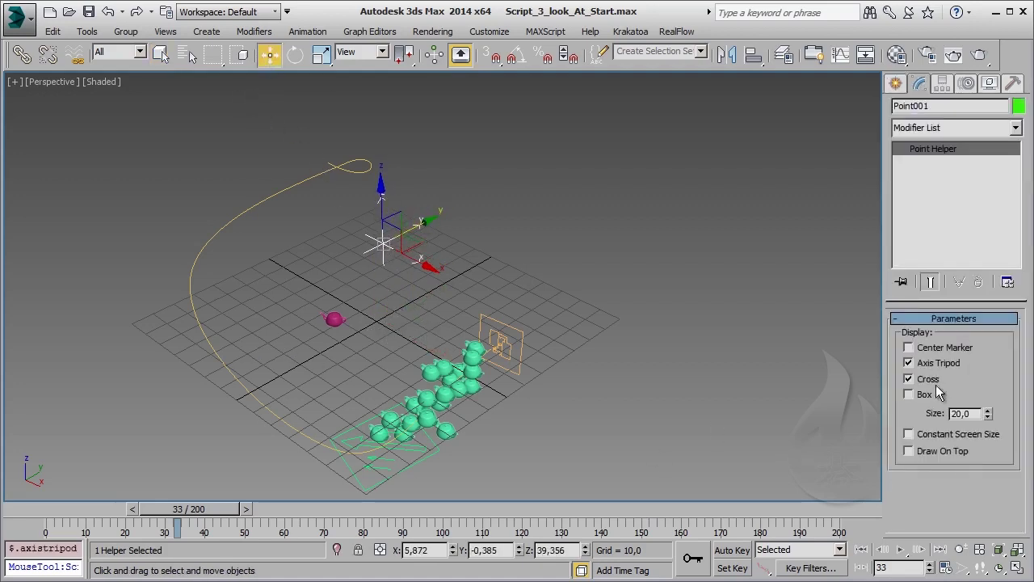
click(938, 394)
drag(987, 413, 992, 346)
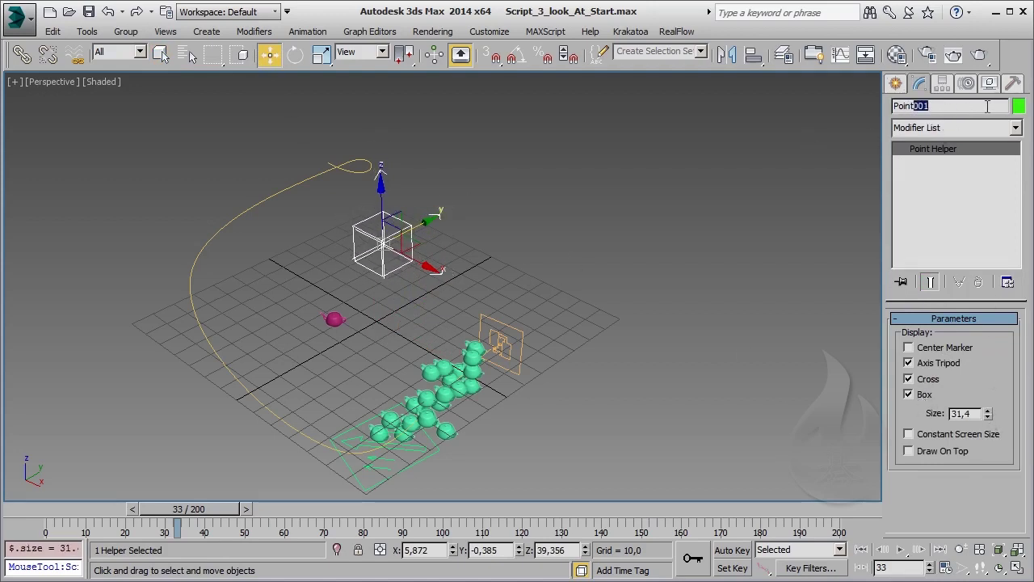
text(_LookAt)
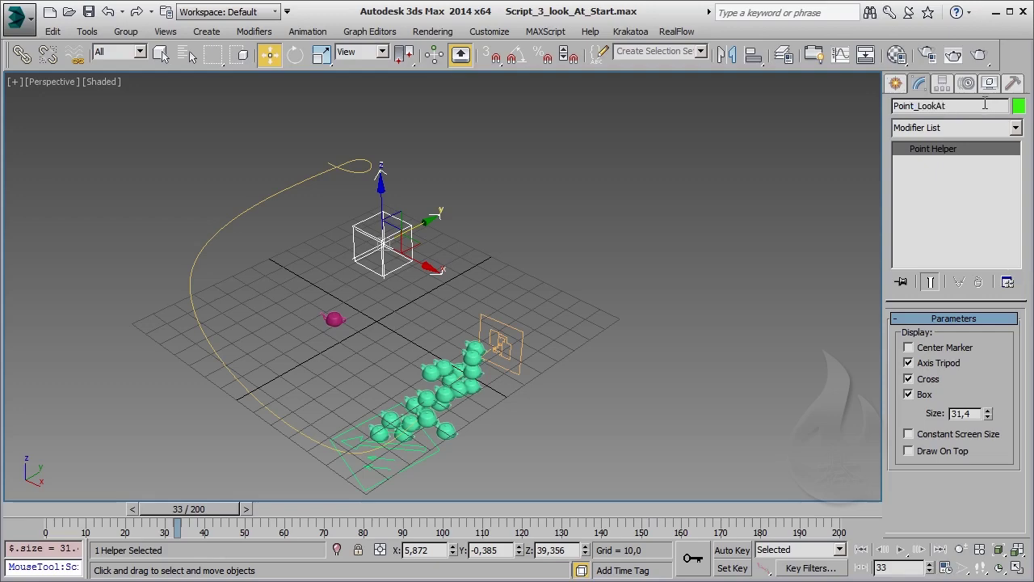
click(514, 425)
key(6)
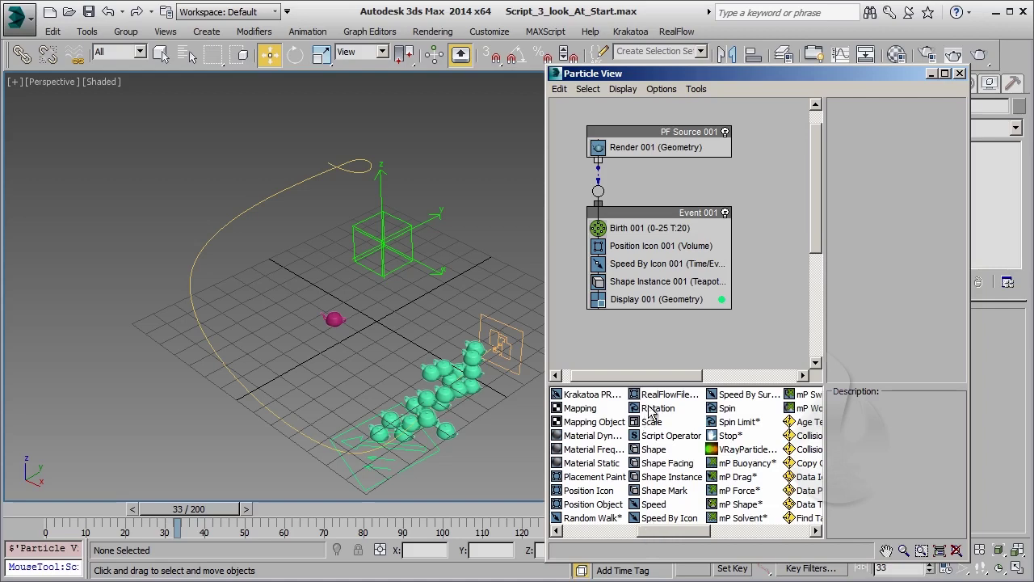
Insert a Script Operator above Display in Event 001, open its script, and select the browser's look-at code.
drag(673, 440, 684, 301)
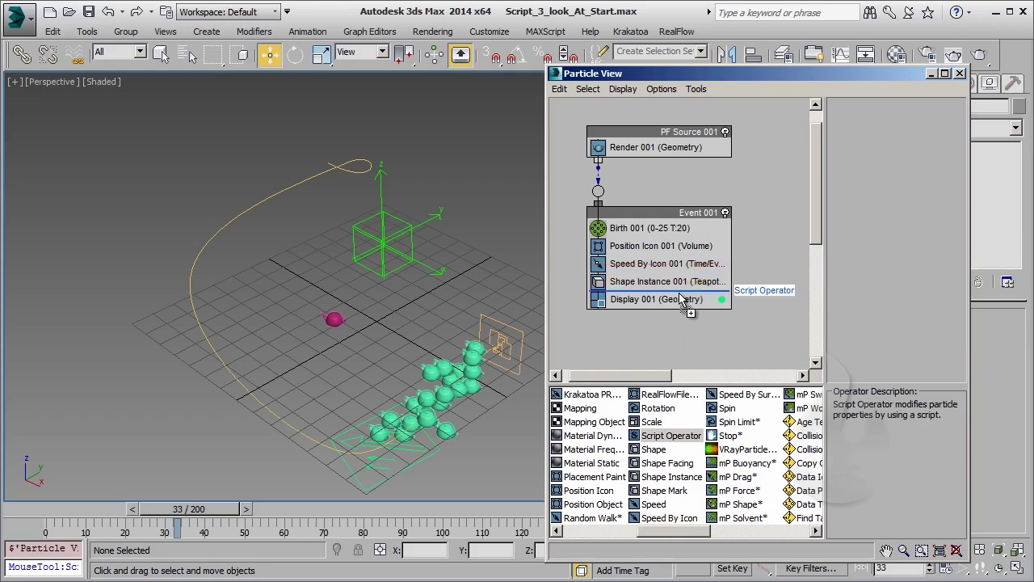
click(684, 300)
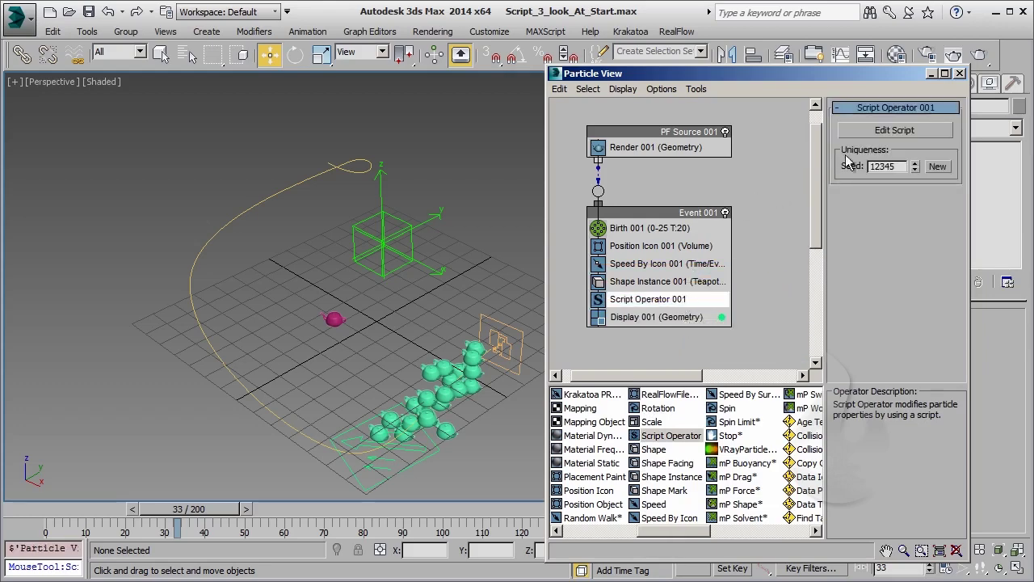
click(878, 135)
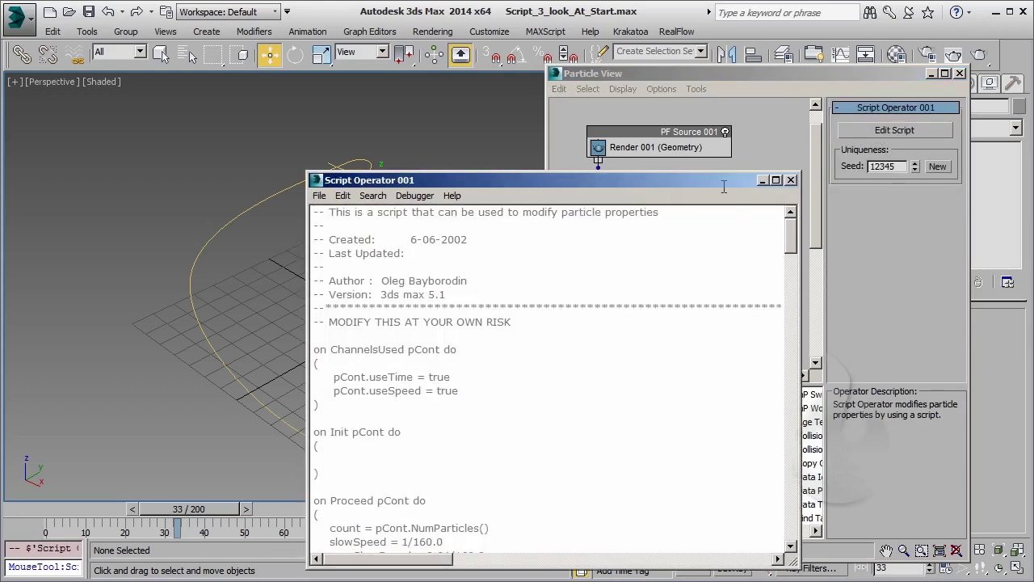
drag(659, 171, 659, 95)
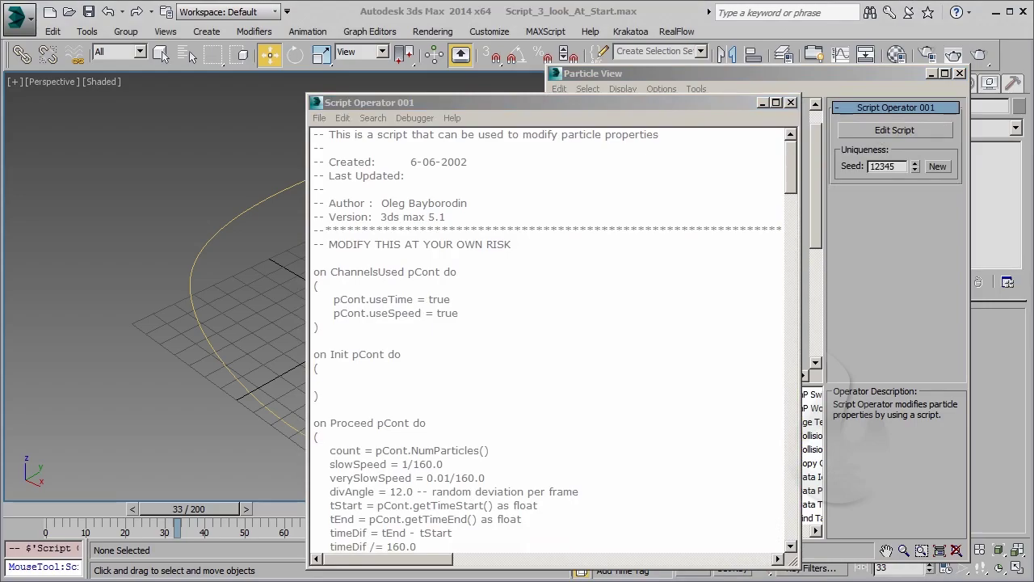
key(alt+Tab)
mouse_move(20, 78)
mouse_down()
mouse_move(102, 525)
mouse_move(19, 485)
mouse_up()
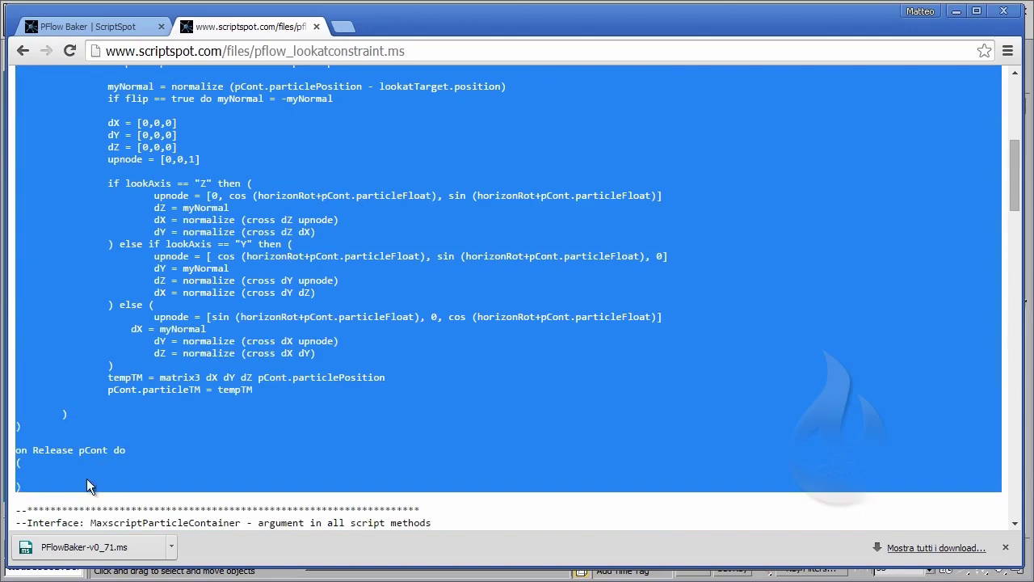
Copy the Lookat script and paste it over the Script Operator's cleared default script.
right_click(21, 457)
click(40, 464)
click(956, 11)
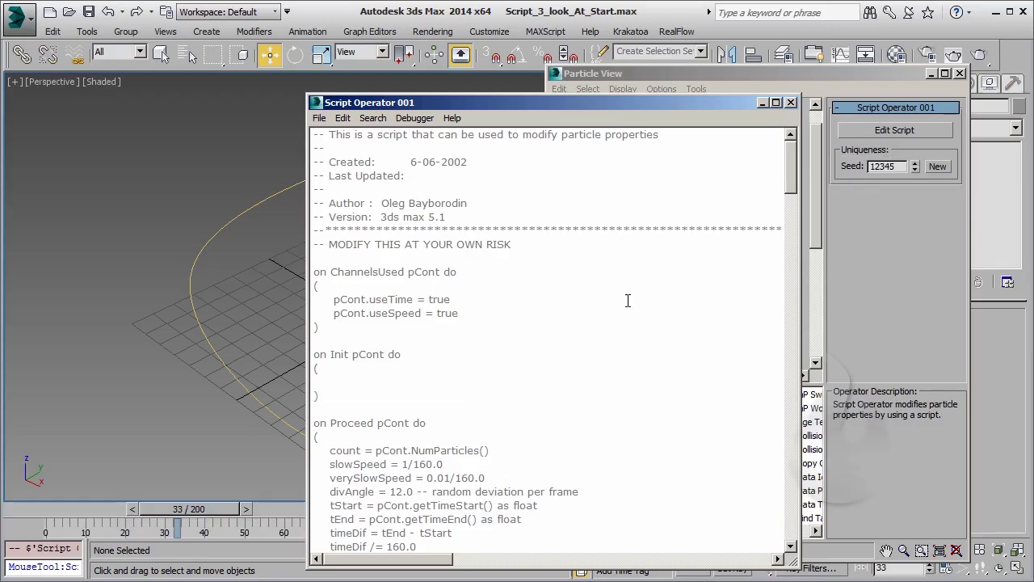
right_click(627, 299)
click(630, 398)
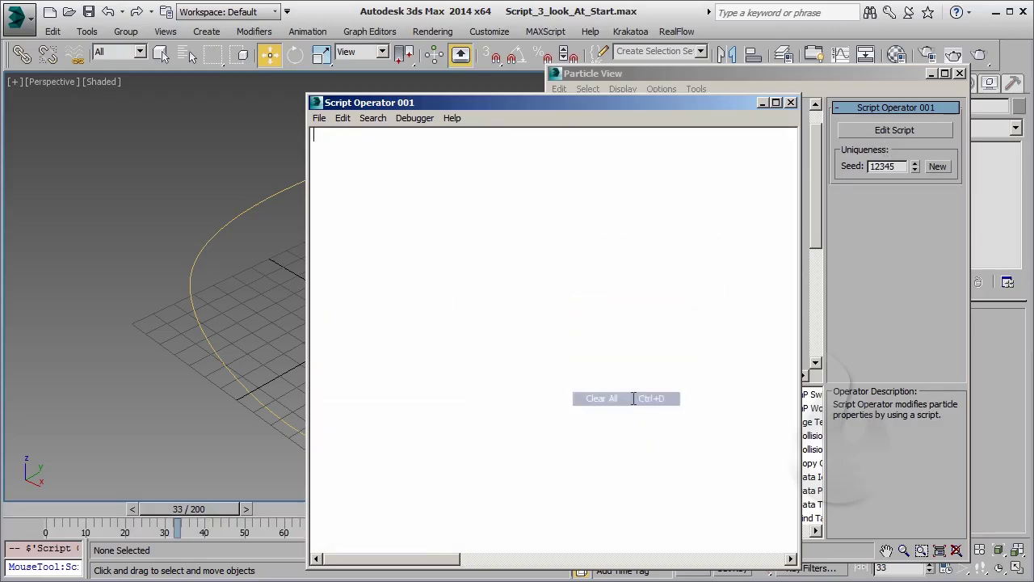
right_click(367, 181)
click(377, 250)
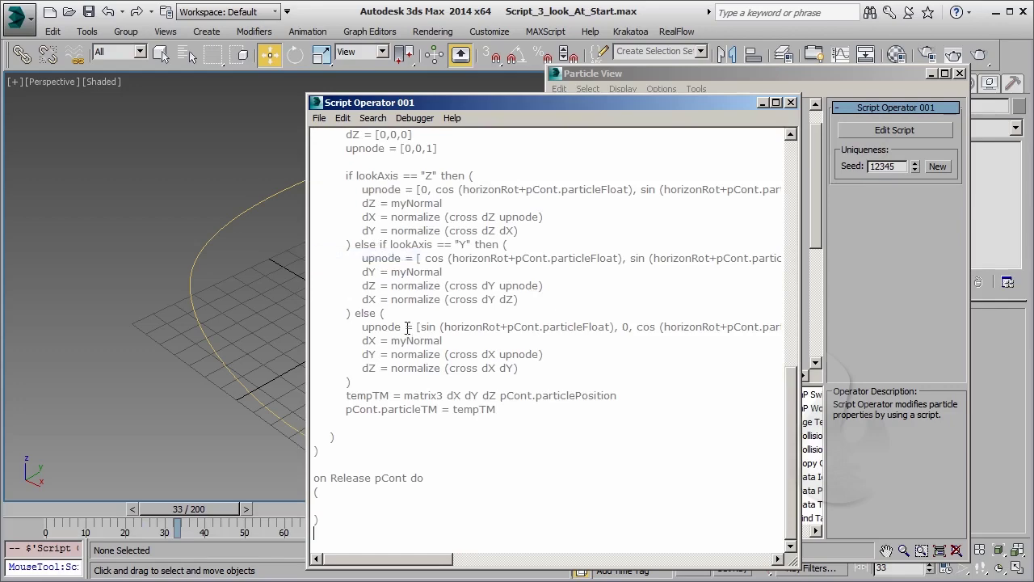
Enlarge the pasted script's text and widen the editor window to review it.
ctrl+scroll(403, 321, up, 1)
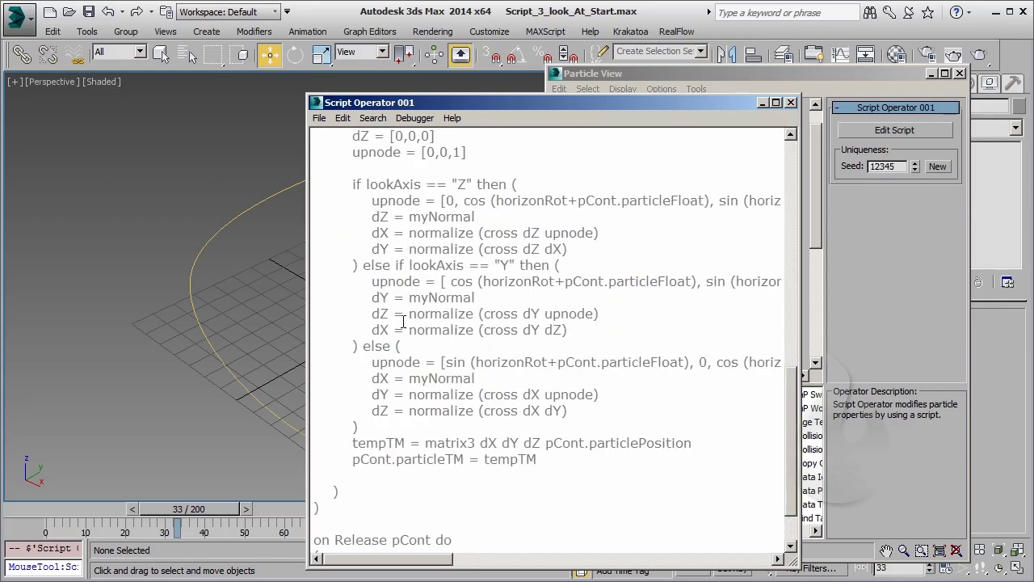
ctrl+scroll(403, 321, up, 2)
ctrl+scroll(403, 322, up, 2)
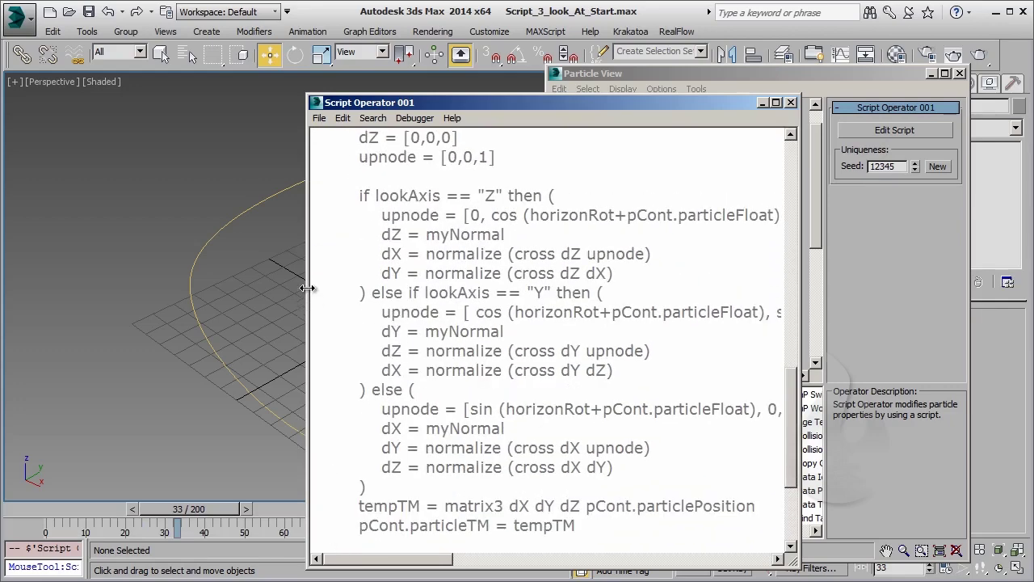
drag(307, 287, 141, 287)
scroll(462, 293, up, 4)
scroll(462, 293, up, 6)
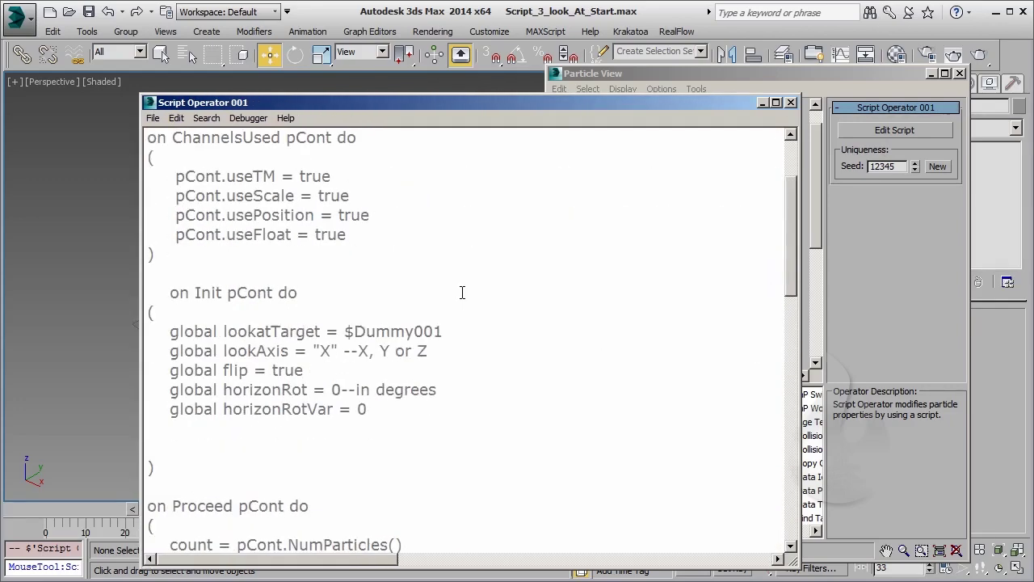
scroll(463, 292, up, 2)
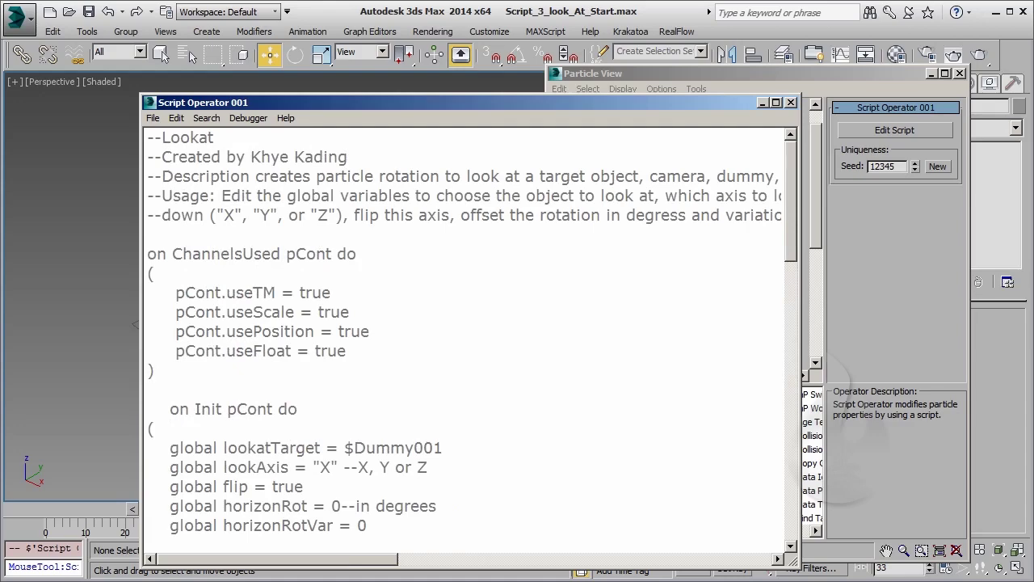
scroll(382, 307, down, 3)
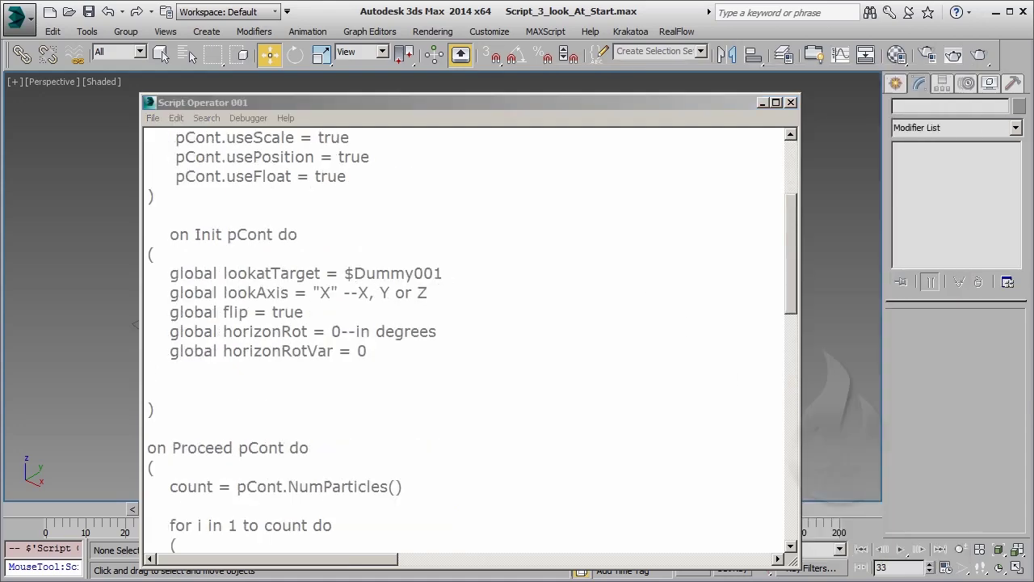
Select the Point_LookAt helper and copy its name from the Name field.
drag(576, 102, 845, 473)
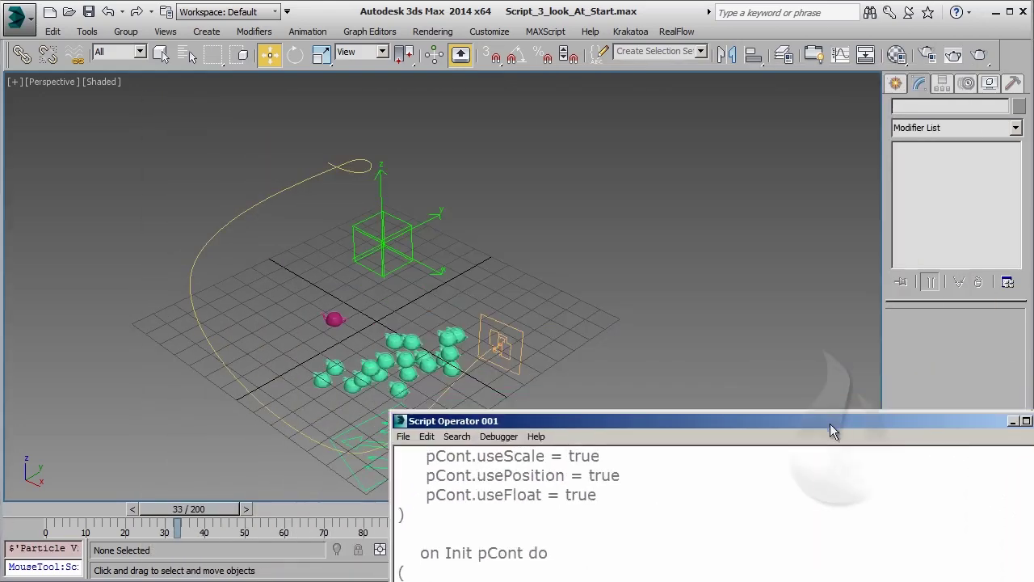
click(405, 241)
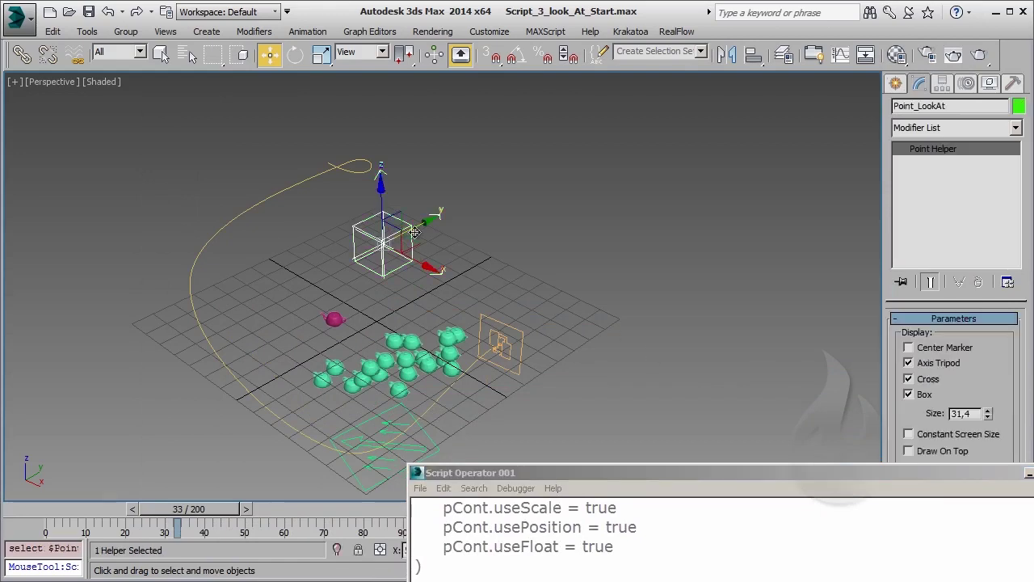
right_click(937, 107)
click(960, 150)
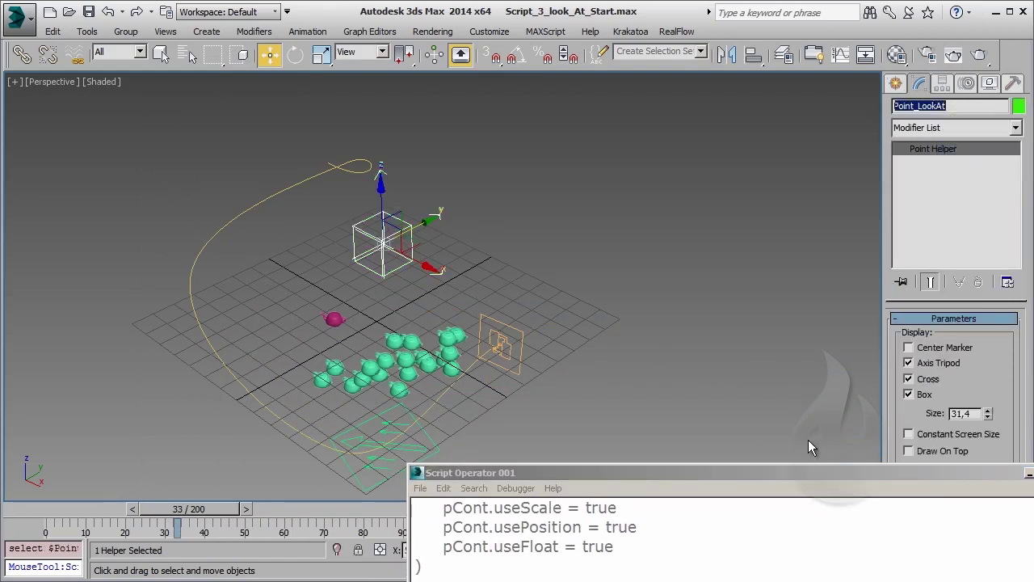
Replace Dummy001 in the script with the copied Point_LookAt name.
drag(795, 473, 829, 100)
drag(743, 271, 666, 273)
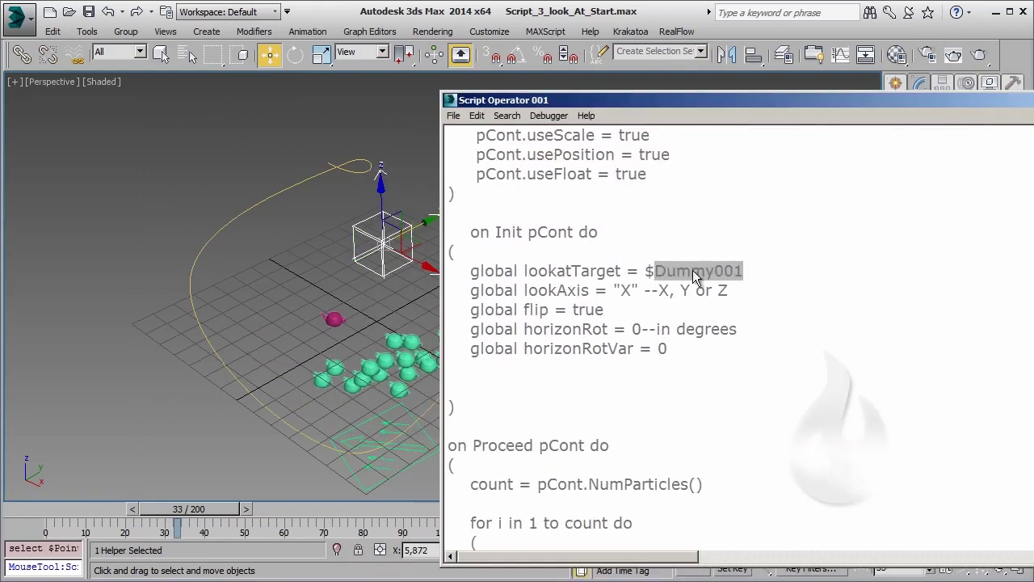
right_click(647, 261)
click(704, 341)
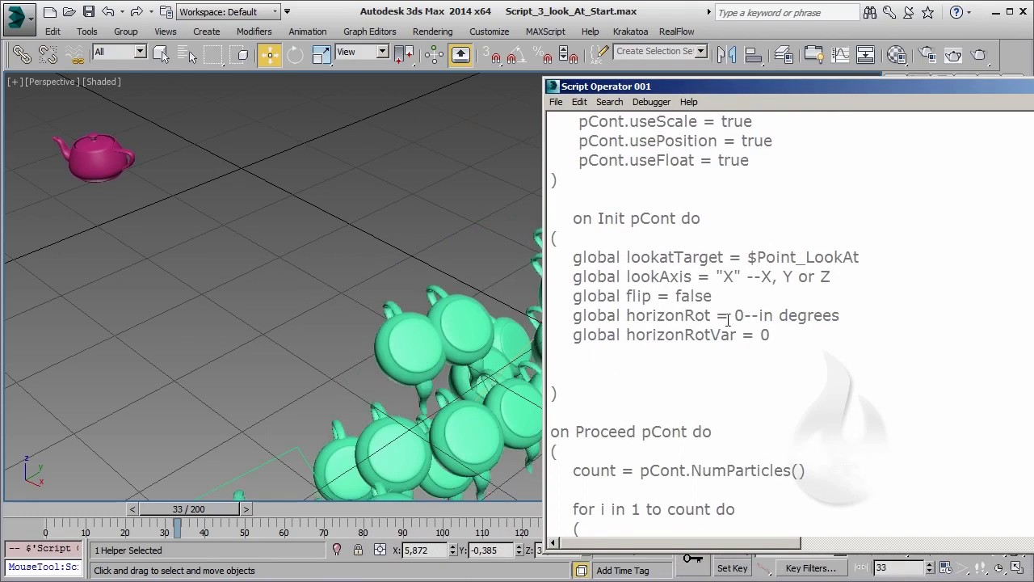
Change flip to true, horizonRot to 180 and horizonRotVar to 40, reframing the teapots.
drag(674, 297, 721, 296)
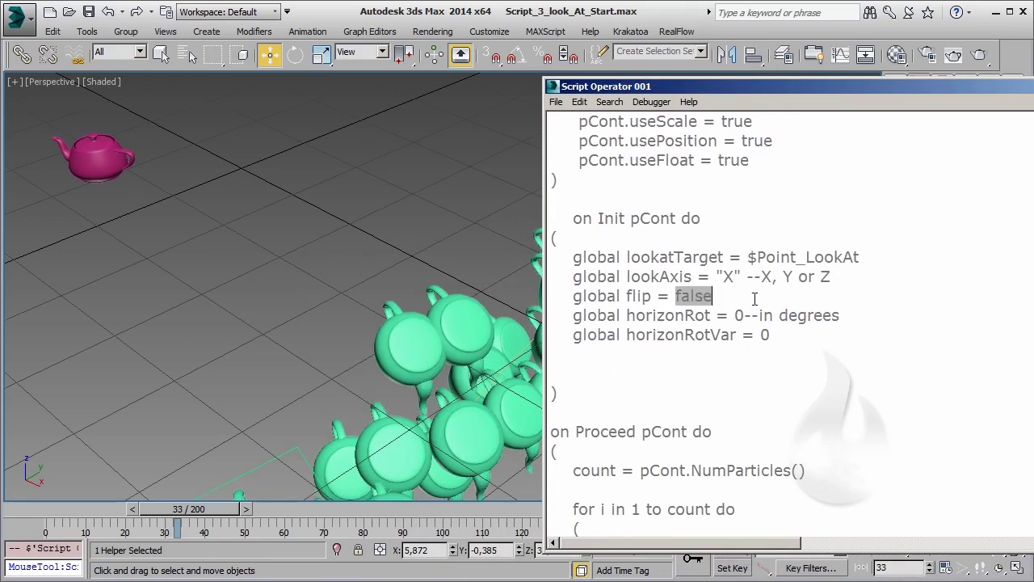
text(tru)
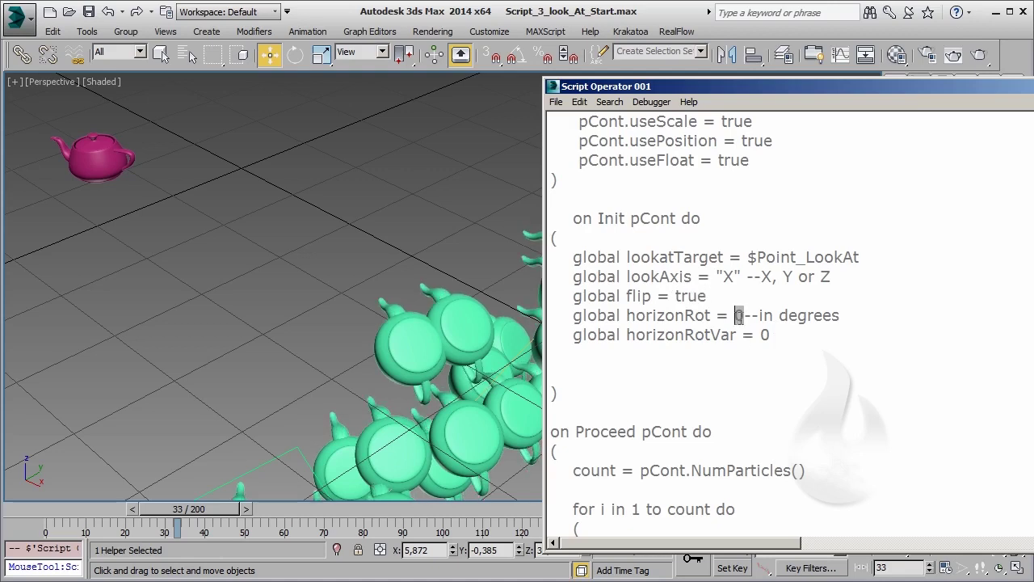
text(180)
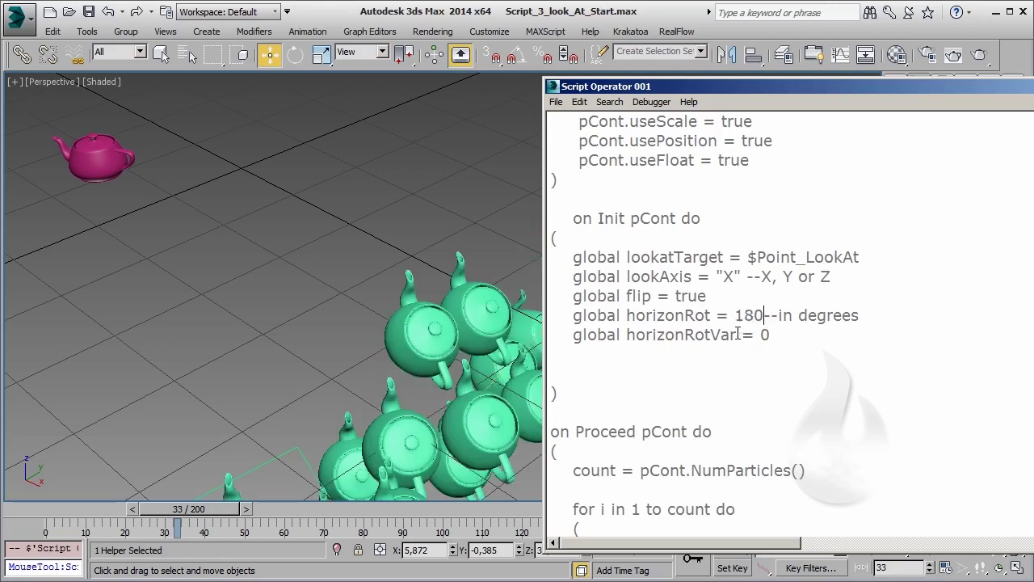
alt+middle_drag(393, 309, 333, 316)
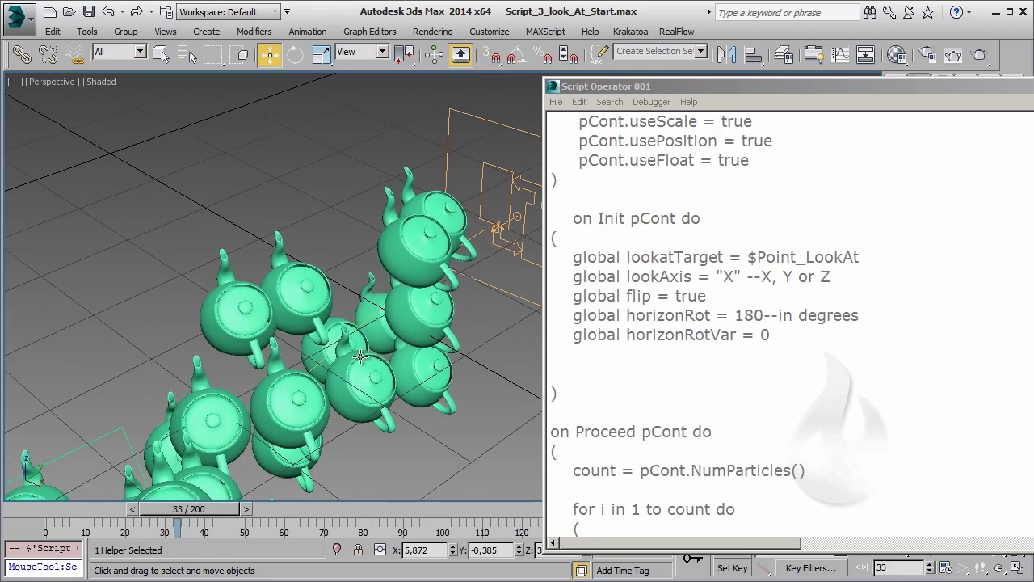
drag(765, 332, 774, 333)
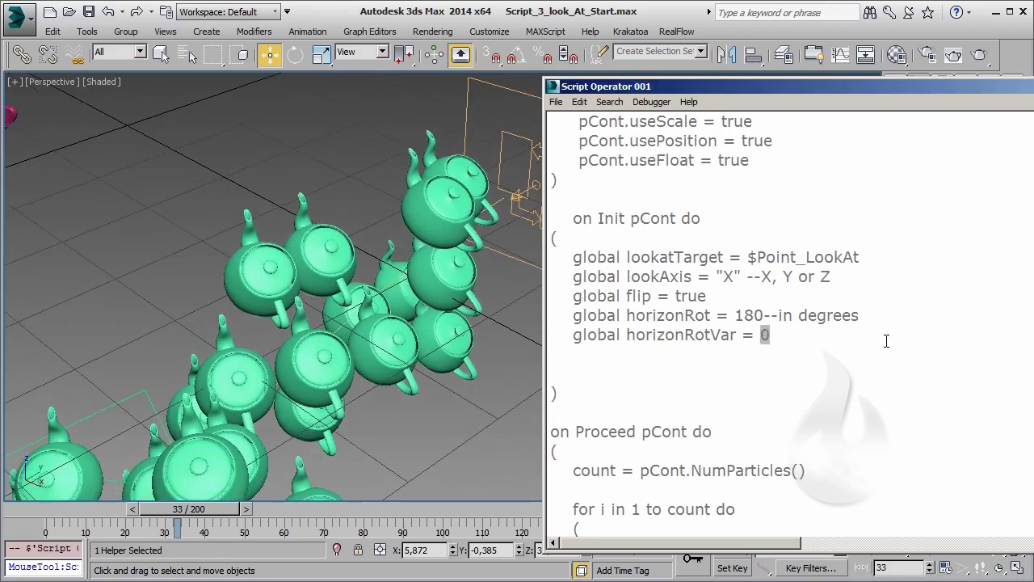
text(40)
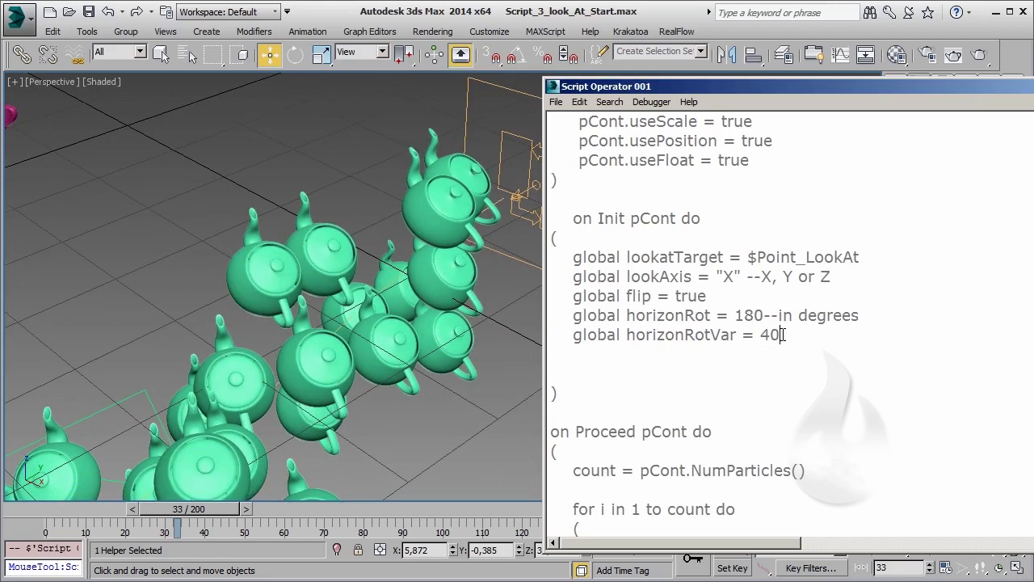
mouse_move(260, 267)
middle_down()
mouse_move(313, 305)
mouse_move(472, 479)
middle_up()
scroll(312, 304, down, 5)
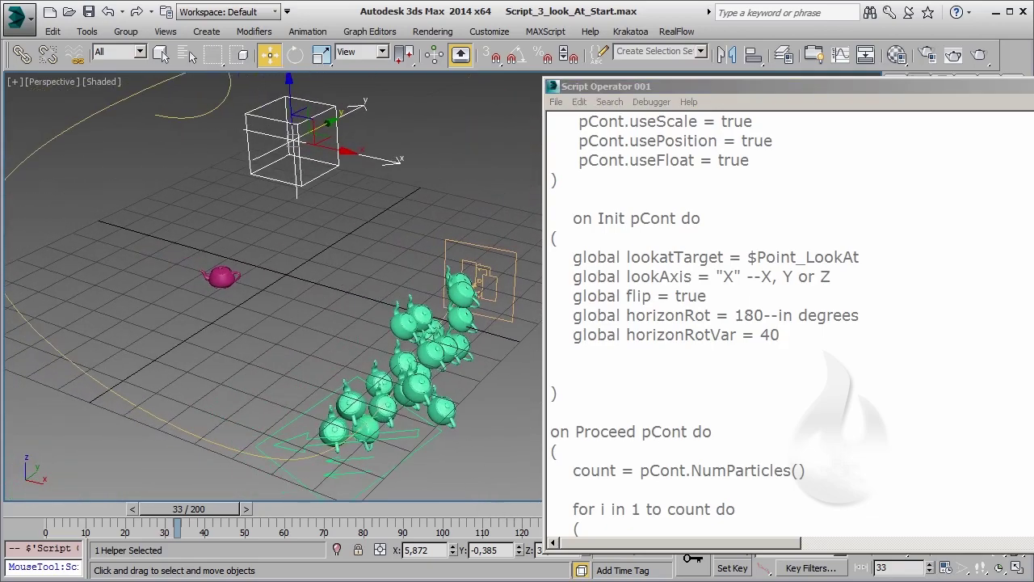
Close the script editor and scrub the timeline to about frame 143 and back, orbiting the view.
key(alt+F4)
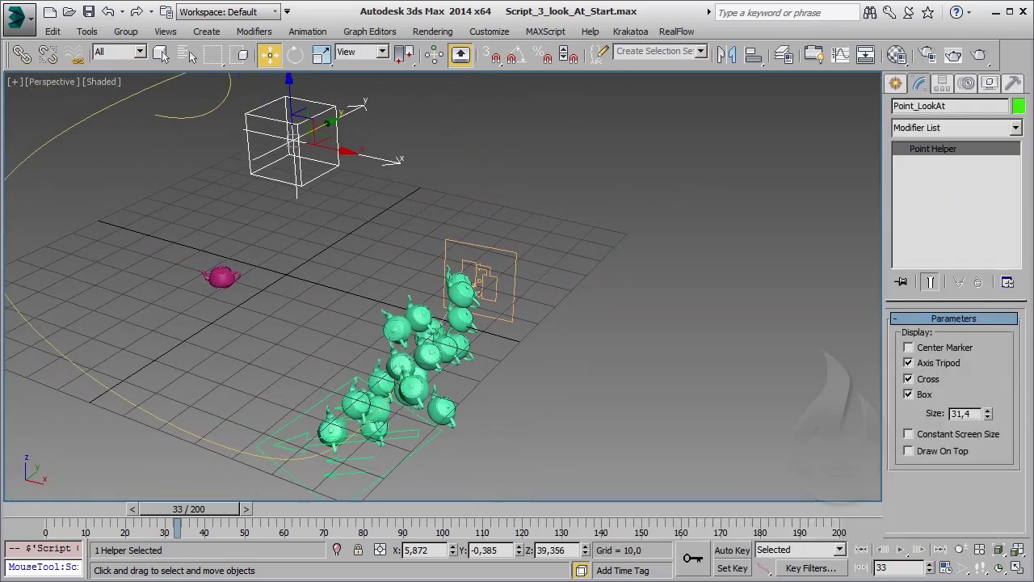
drag(182, 511, 423, 520)
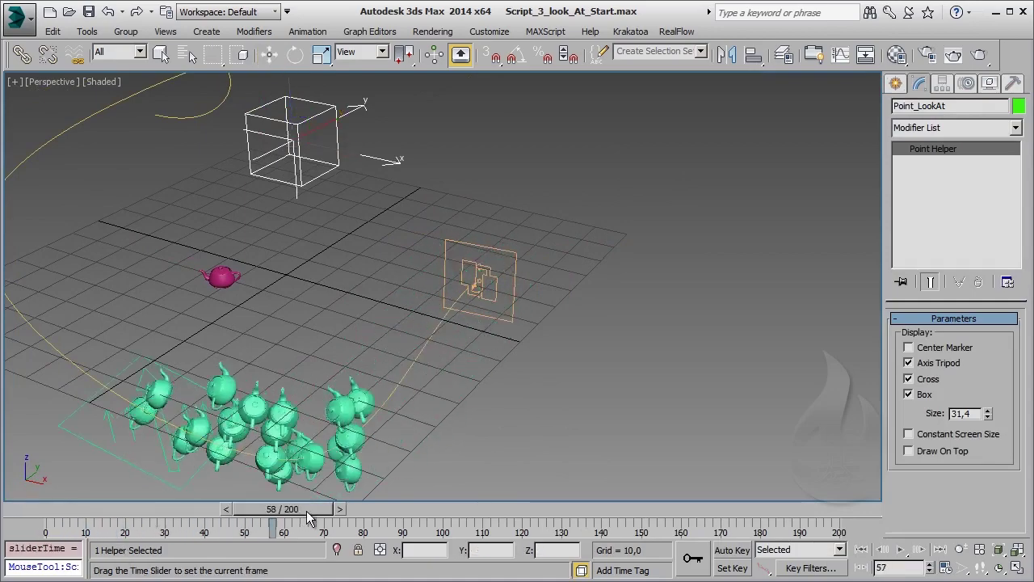
alt+middle_drag(452, 364, 493, 315)
mouse_move(396, 511)
mouse_down()
mouse_move(600, 511)
mouse_move(521, 519)
mouse_up()
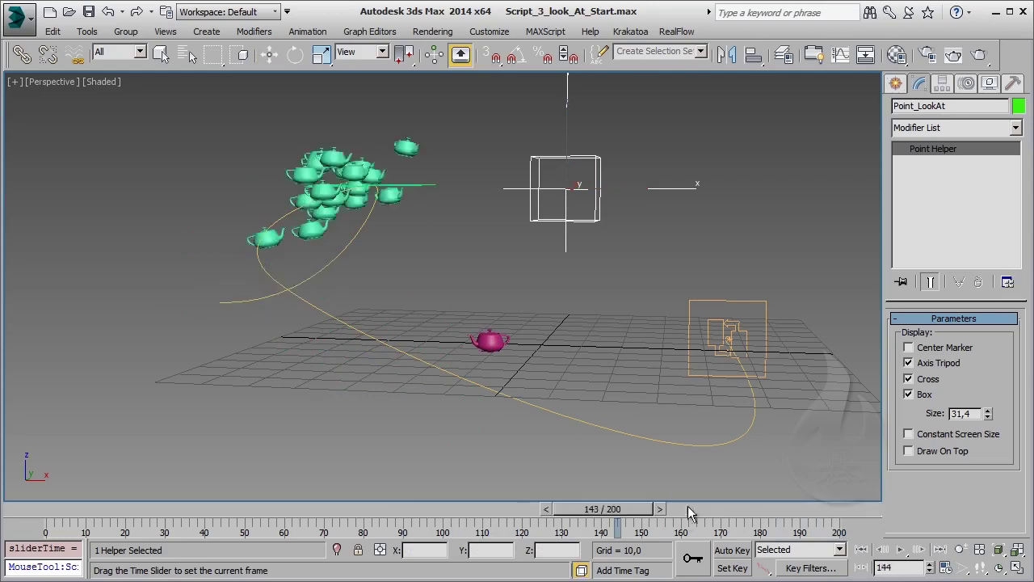
drag(521, 519, 242, 511)
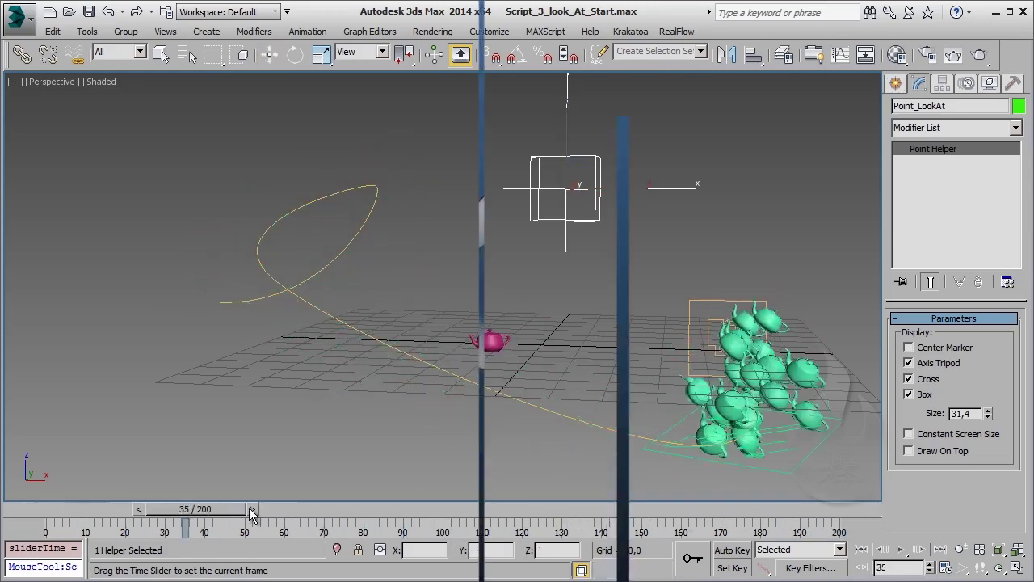